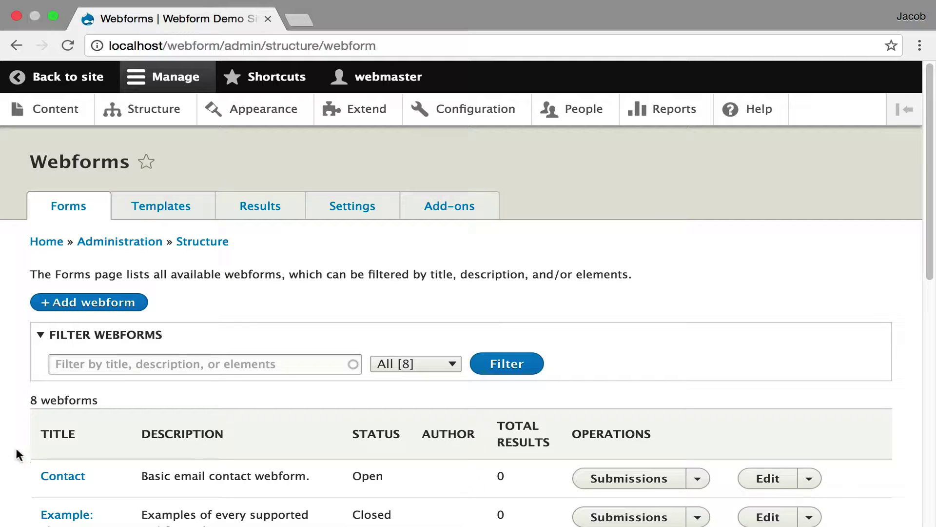
Step: Open the Contact webform from the Forms list and go to its Elements edit page
click(62, 476)
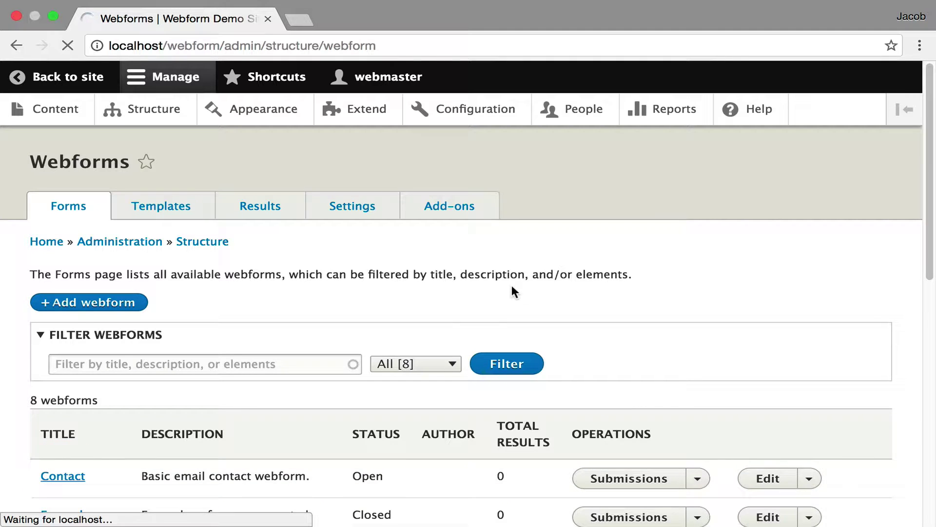
scroll(499, 288, down, 3)
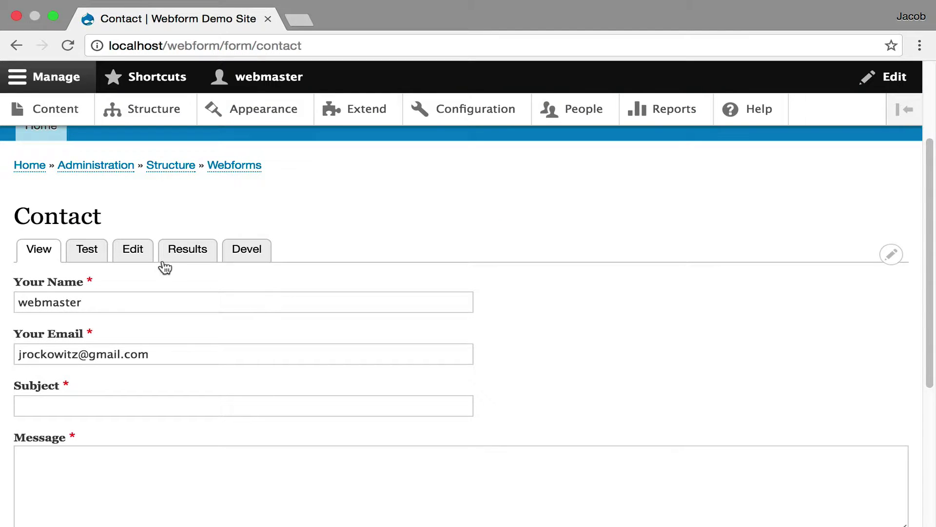
click(140, 253)
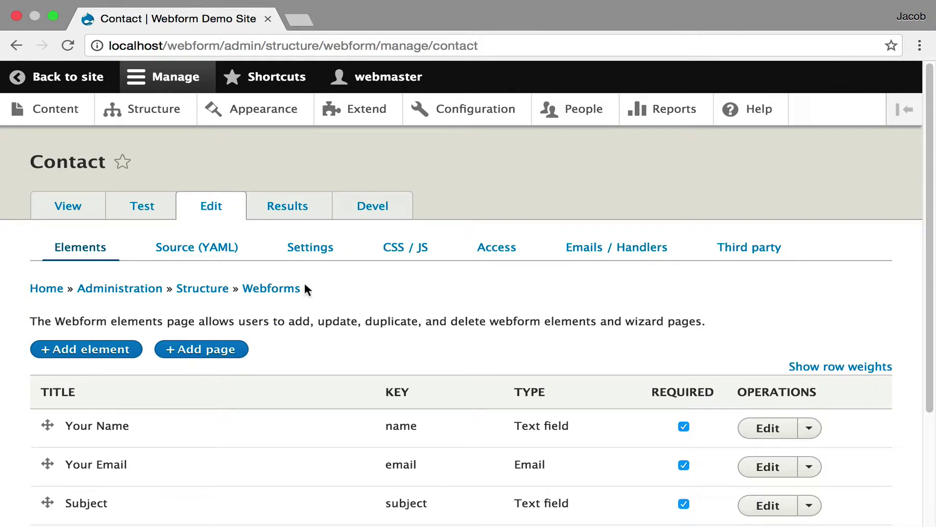
Step: Review the Contact webform's General, URL path and Webform settings on the Settings page
click(310, 253)
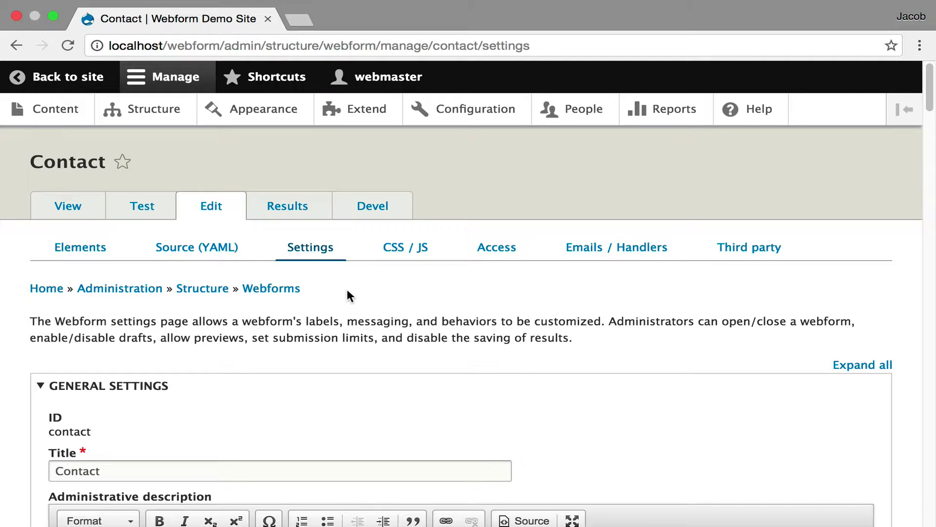
scroll(347, 290, down, 3)
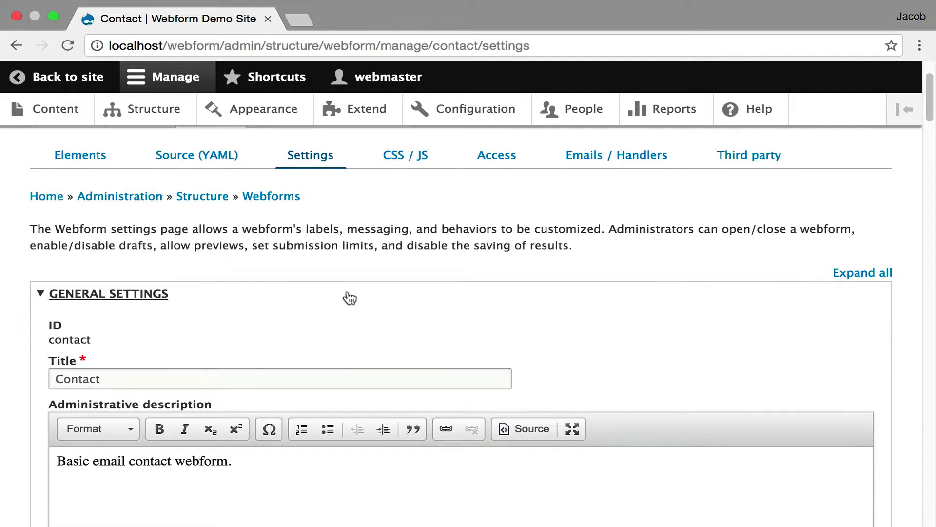
scroll(350, 298, down, 5)
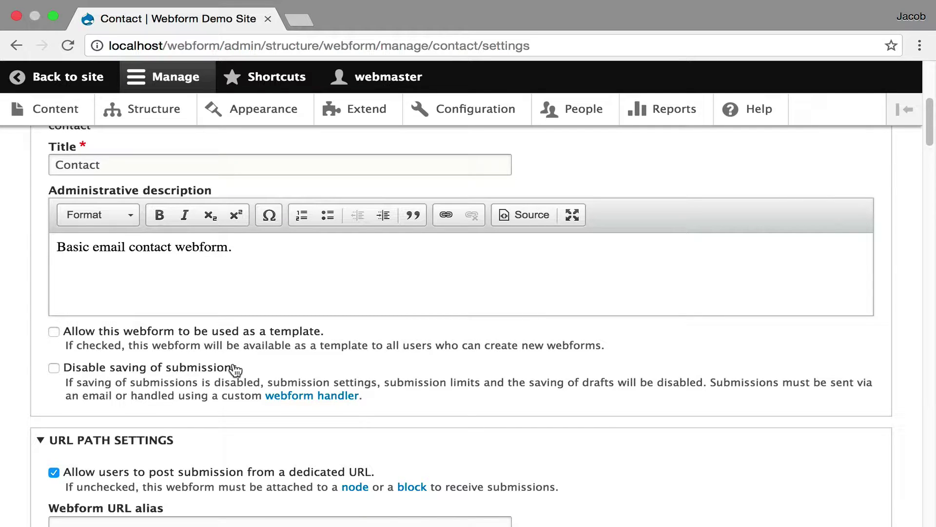
scroll(236, 369, down, 2)
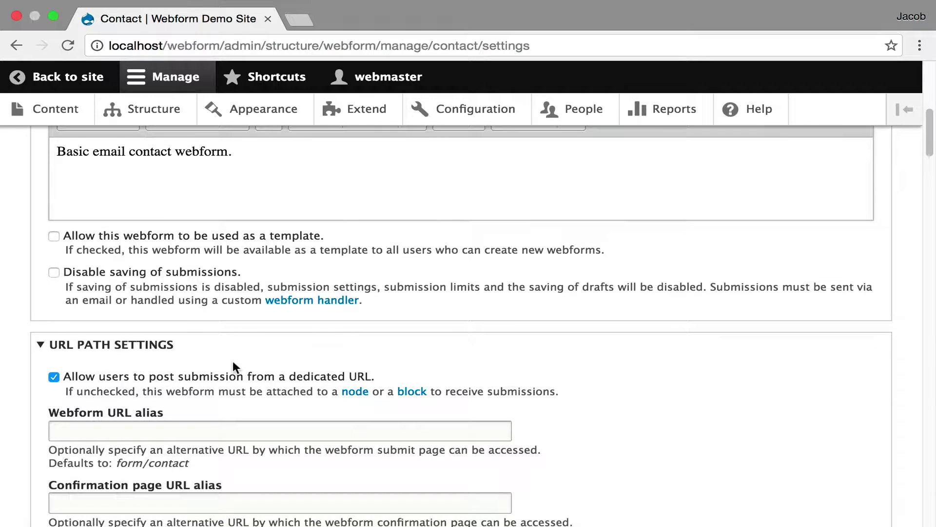
scroll(236, 368, down, 1)
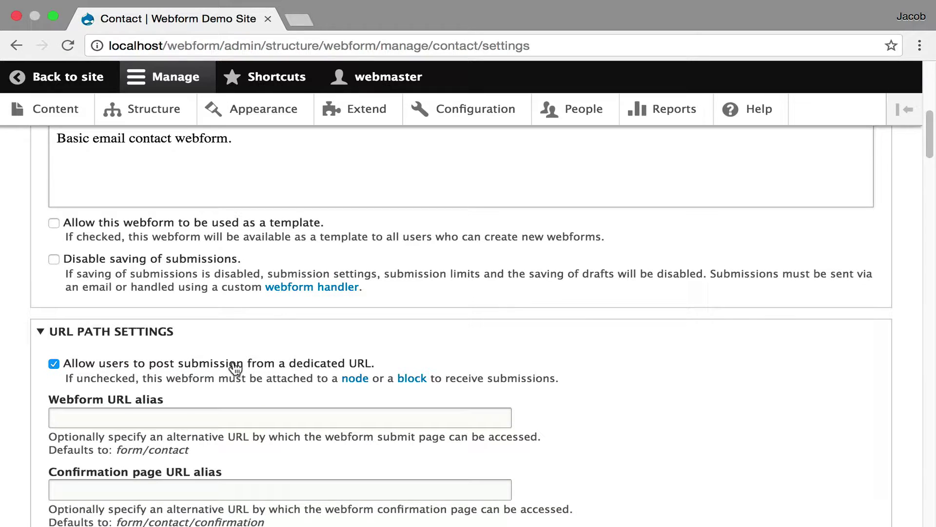
scroll(234, 363, down, 2)
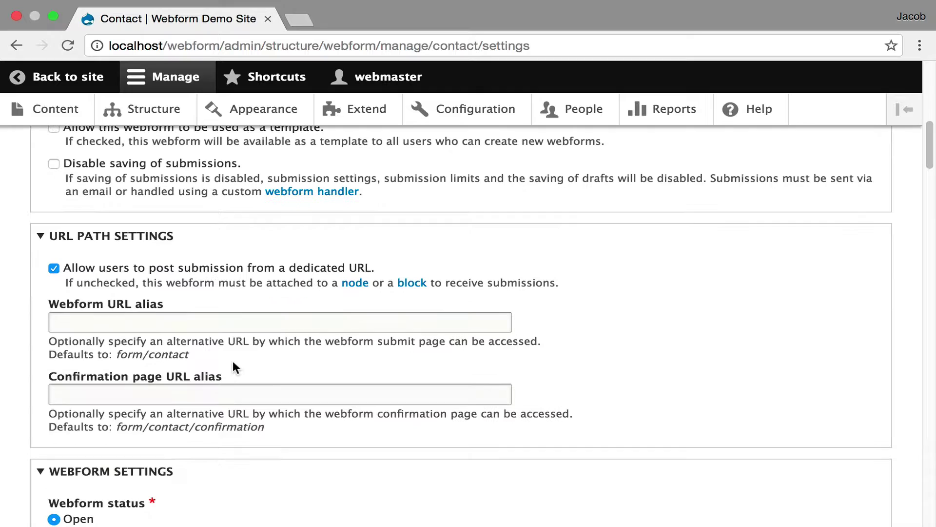
scroll(289, 385, down, 6)
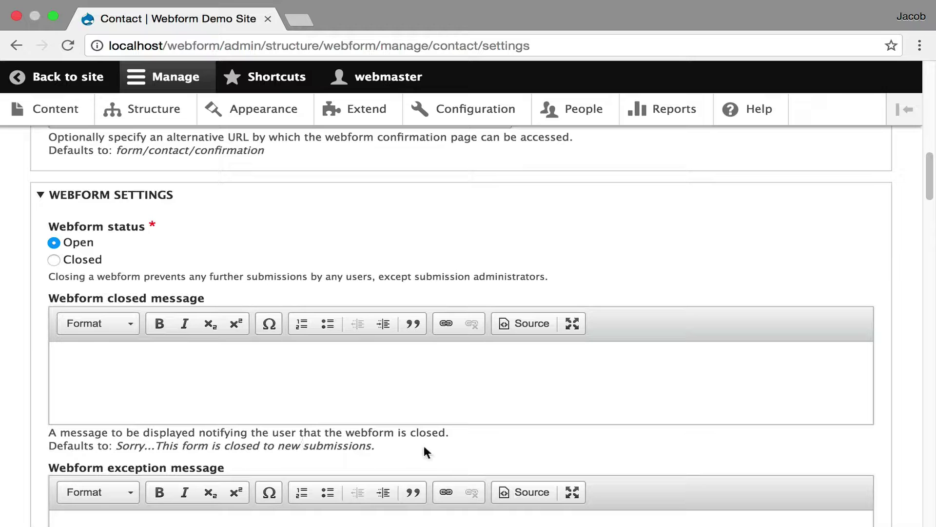
click(408, 447)
drag(409, 447, 57, 445)
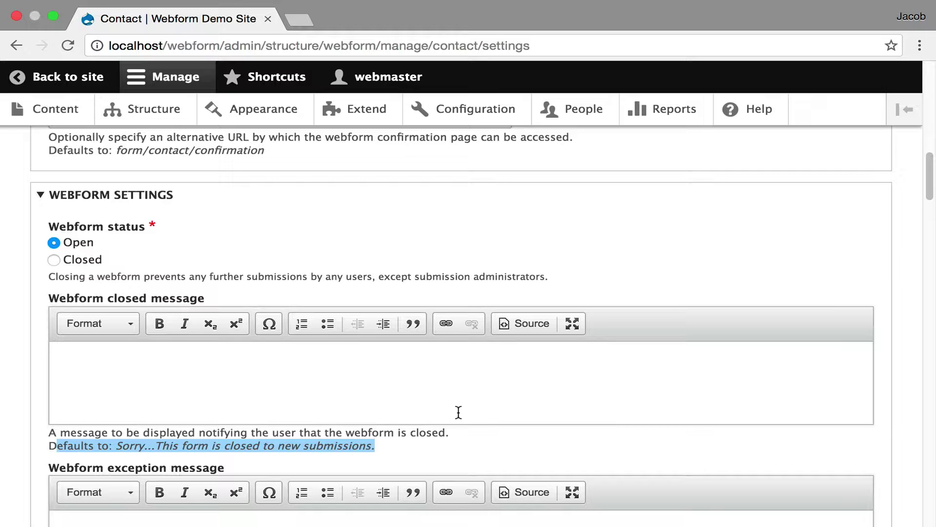
scroll(439, 390, down, 3)
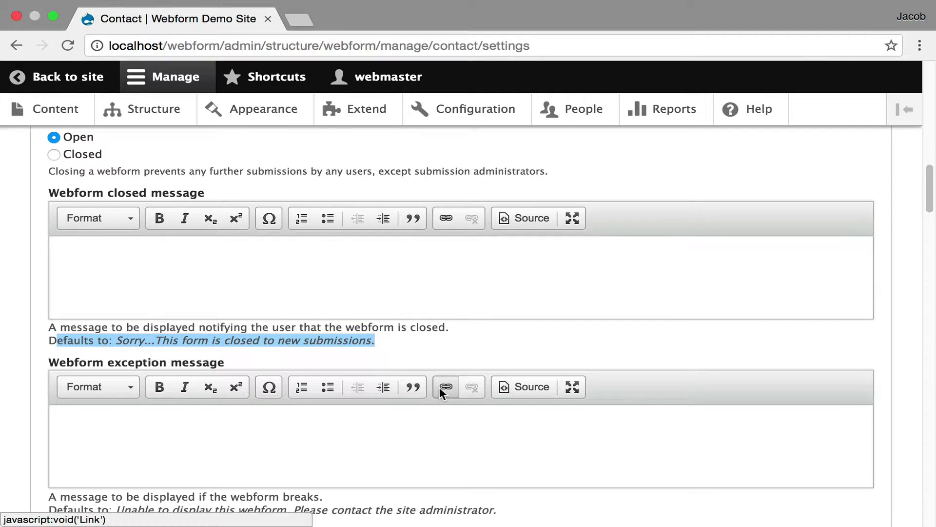
scroll(441, 444, down, 2)
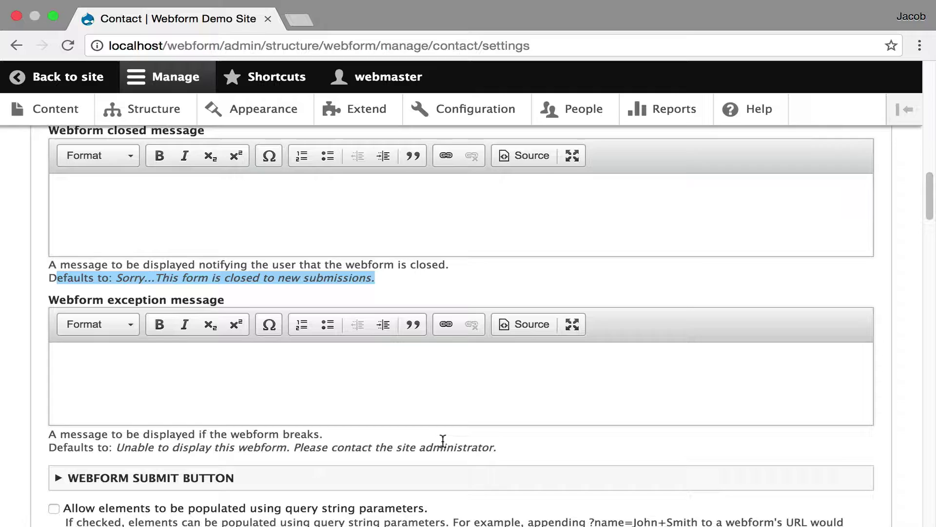
Step: Expand Webform submit button settings and review the options down to Form attributes
click(432, 478)
scroll(418, 432, down, 3)
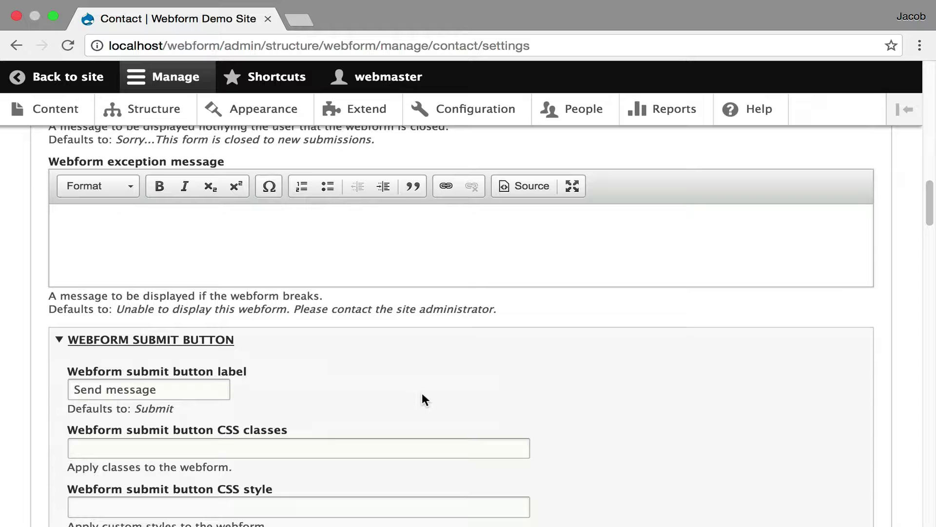
scroll(422, 393, down, 4)
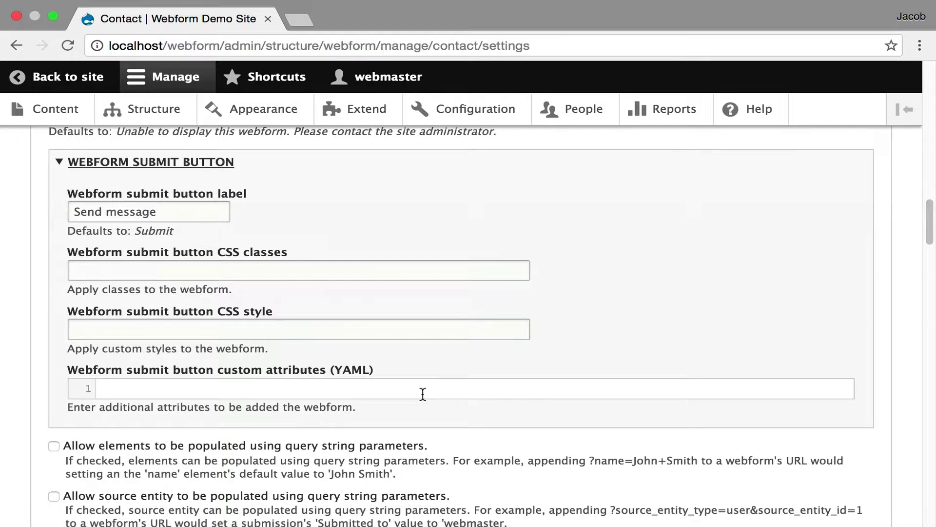
scroll(423, 394, down, 1)
scroll(423, 394, down, 1)
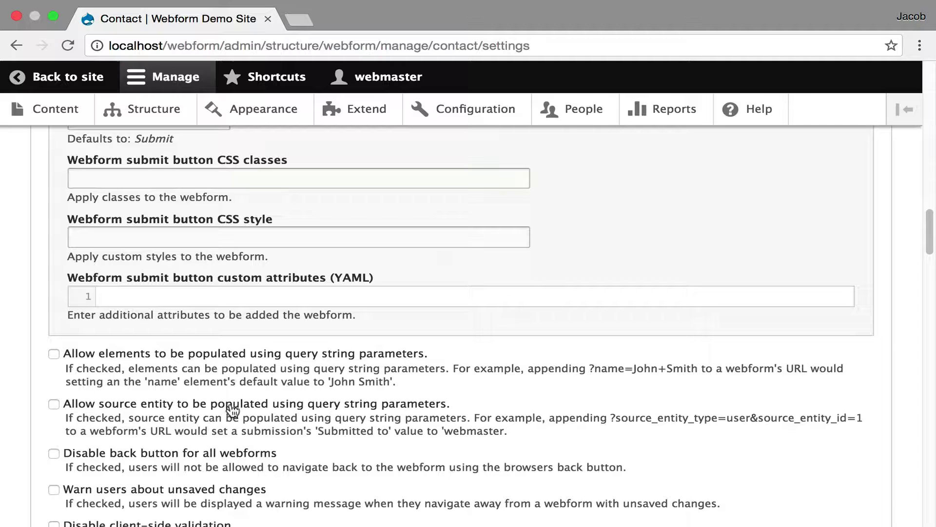
scroll(232, 412, down, 2)
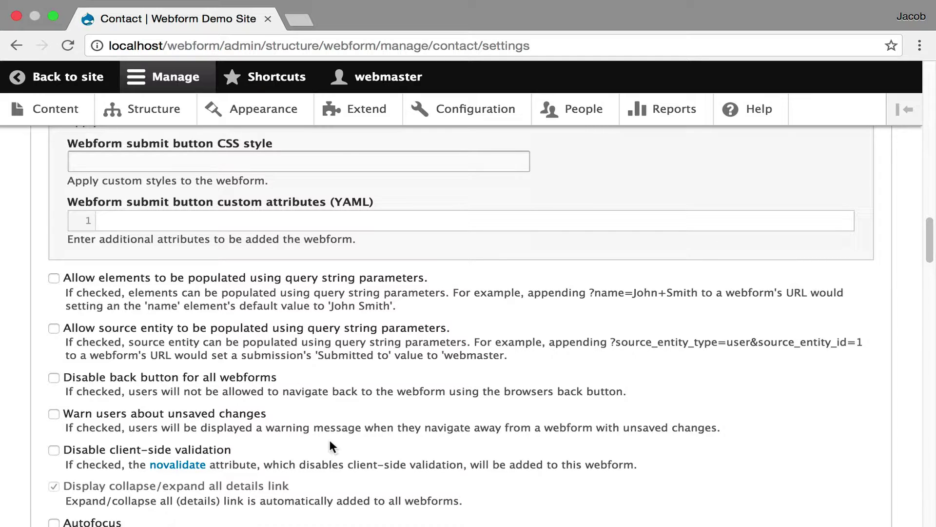
scroll(331, 447, down, 1)
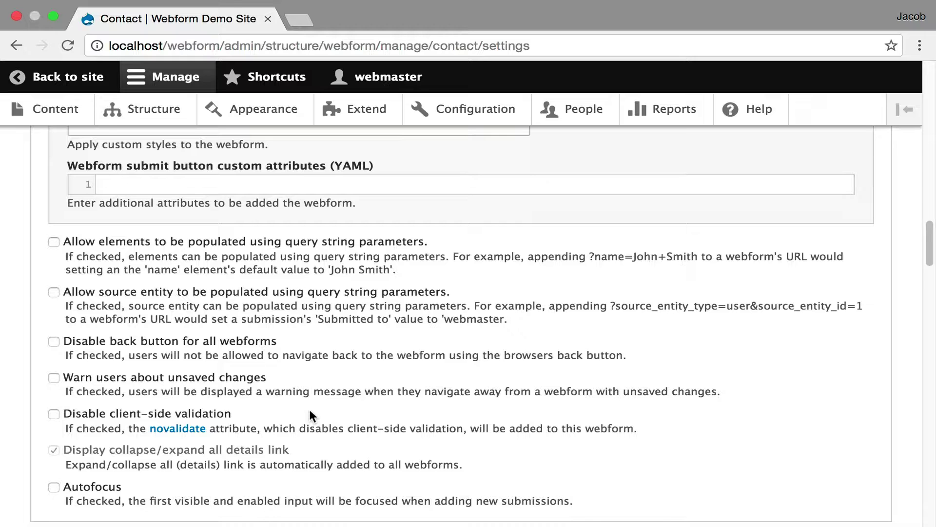
scroll(303, 379, down, 2)
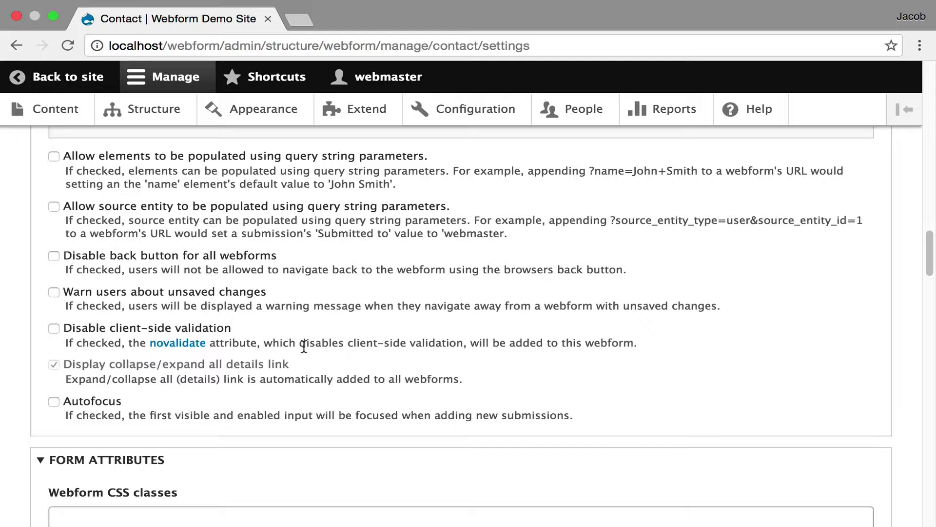
scroll(303, 346, down, 2)
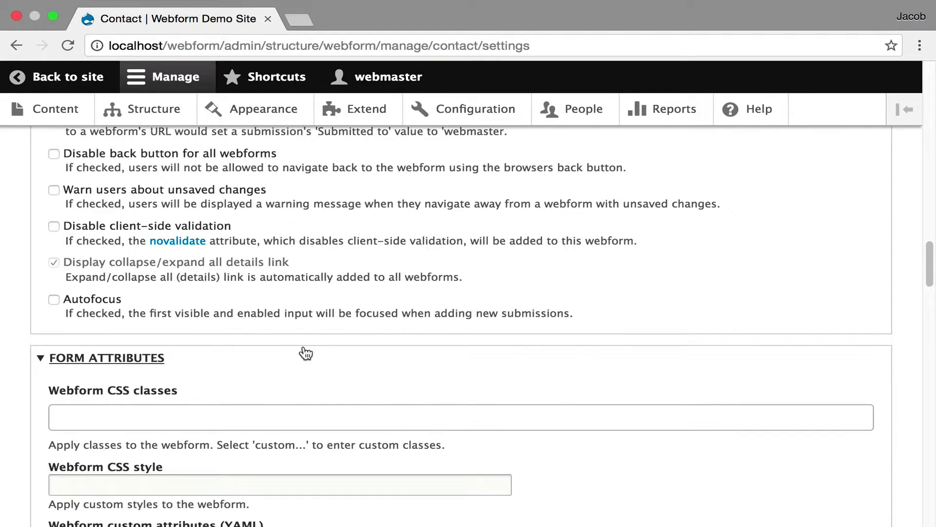
scroll(306, 353, down, 4)
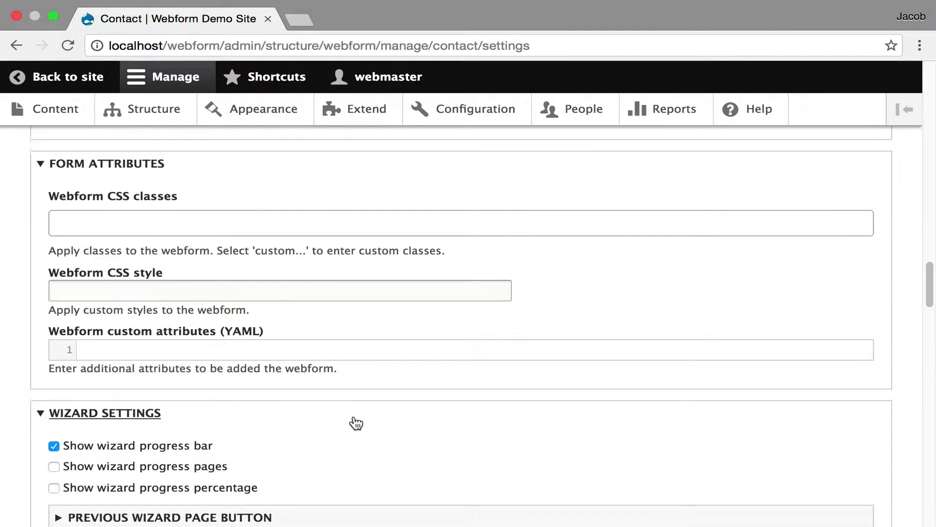
scroll(356, 423, down, 1)
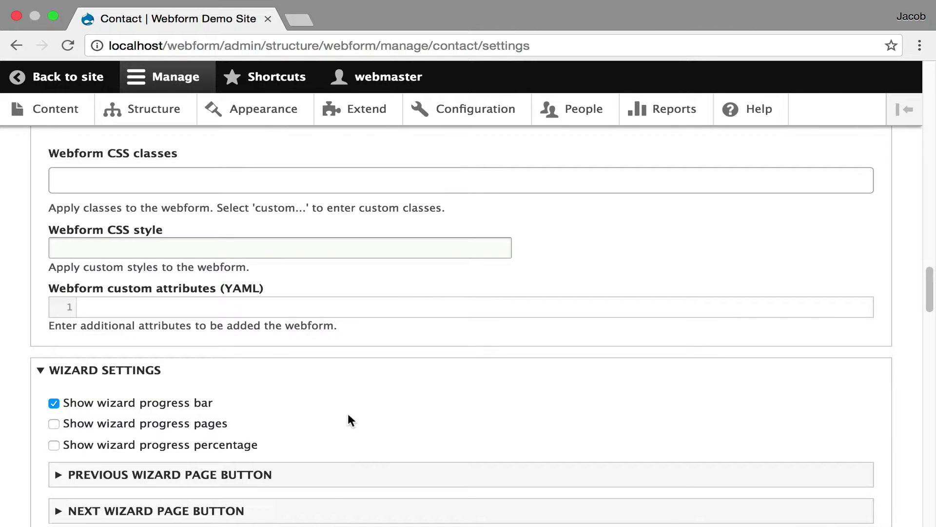
scroll(349, 415, down, 5)
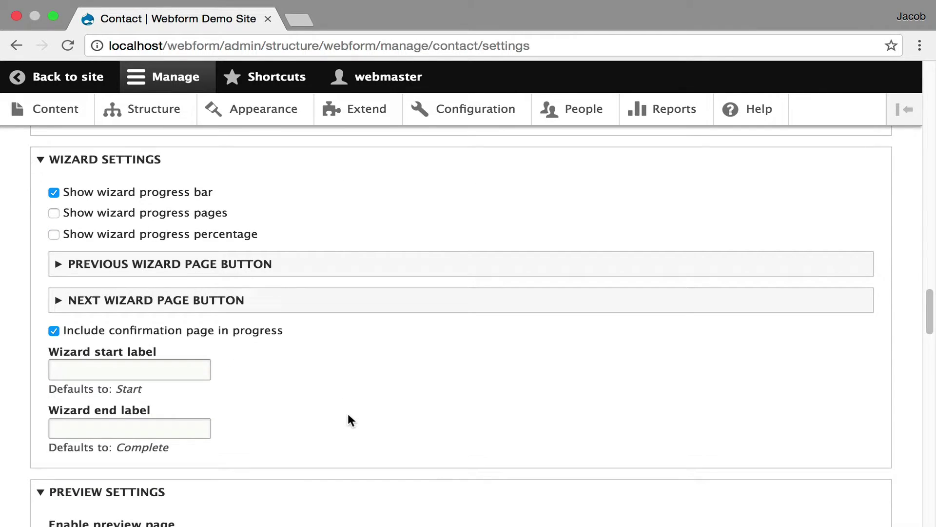
scroll(349, 415, down, 4)
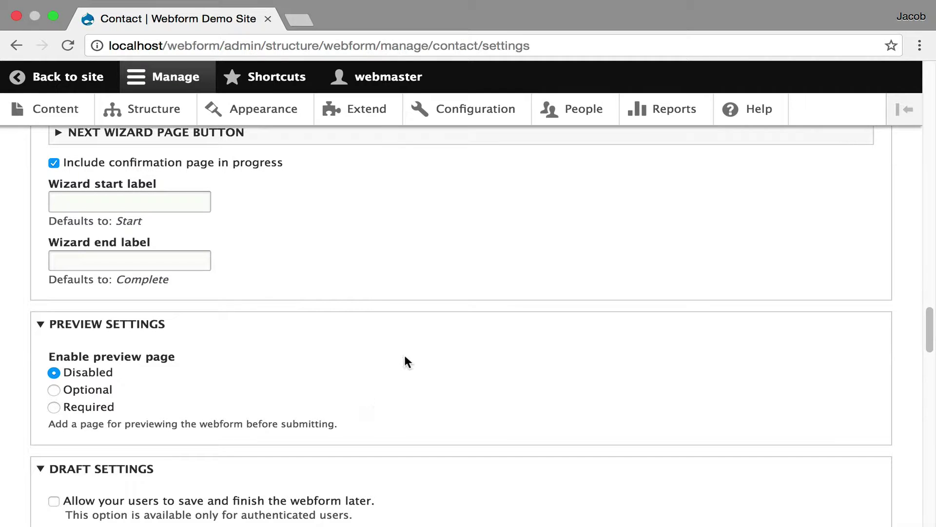
scroll(405, 357, down, 3)
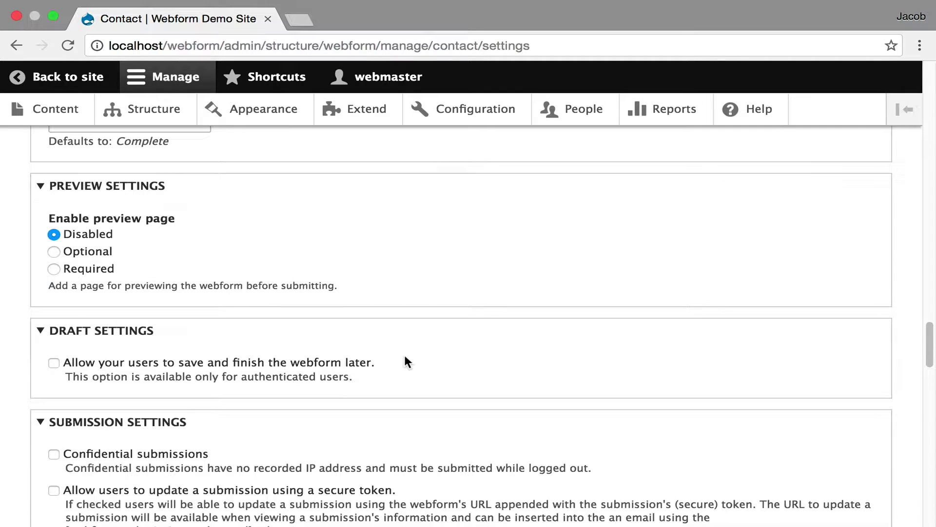
click(365, 364)
scroll(443, 346, down, 5)
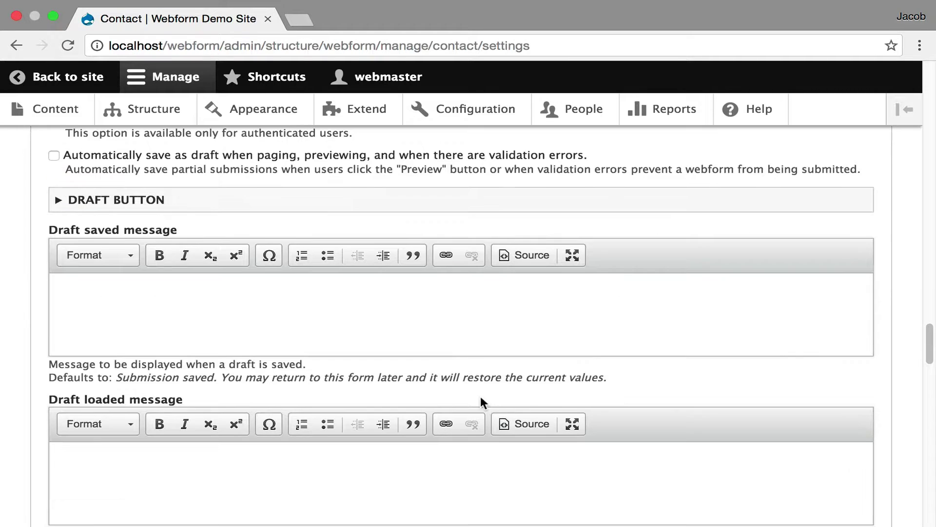
scroll(325, 307, up, 1)
click(200, 153)
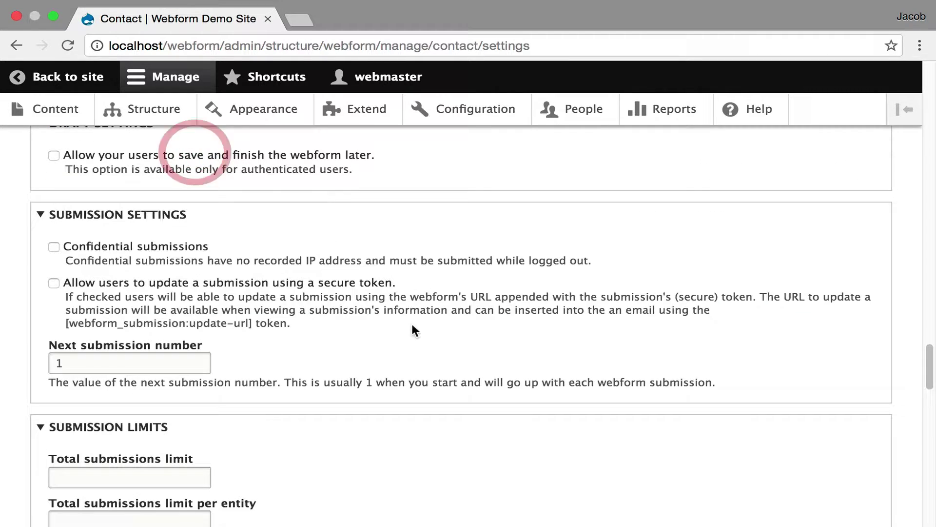
scroll(413, 331, down, 1)
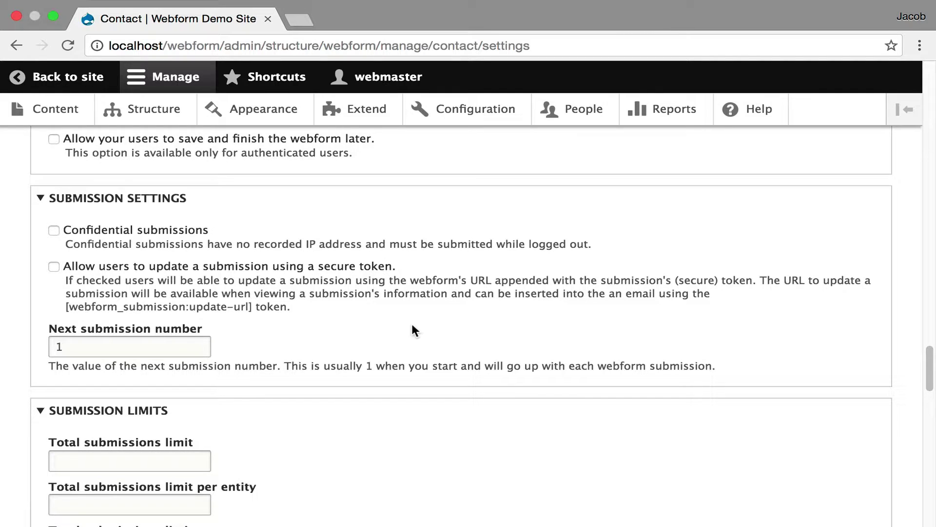
scroll(412, 330, down, 3)
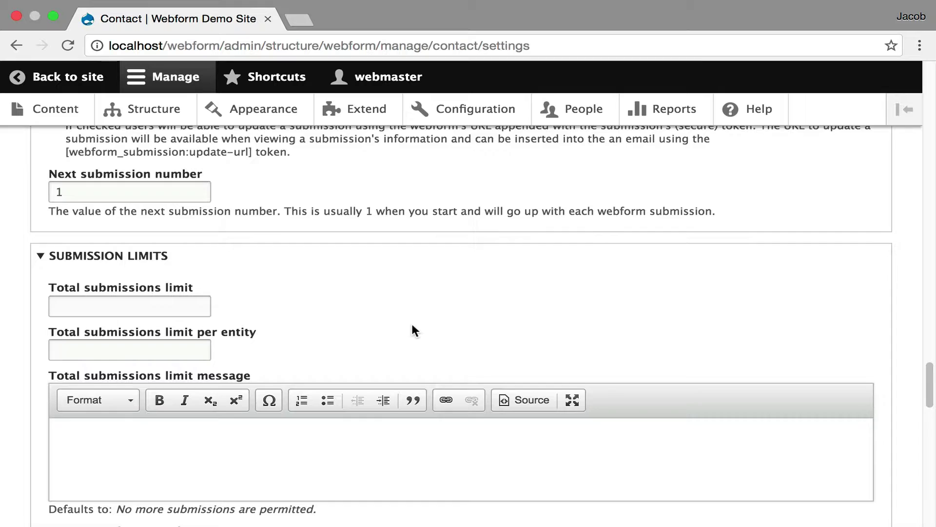
scroll(412, 323, down, 2)
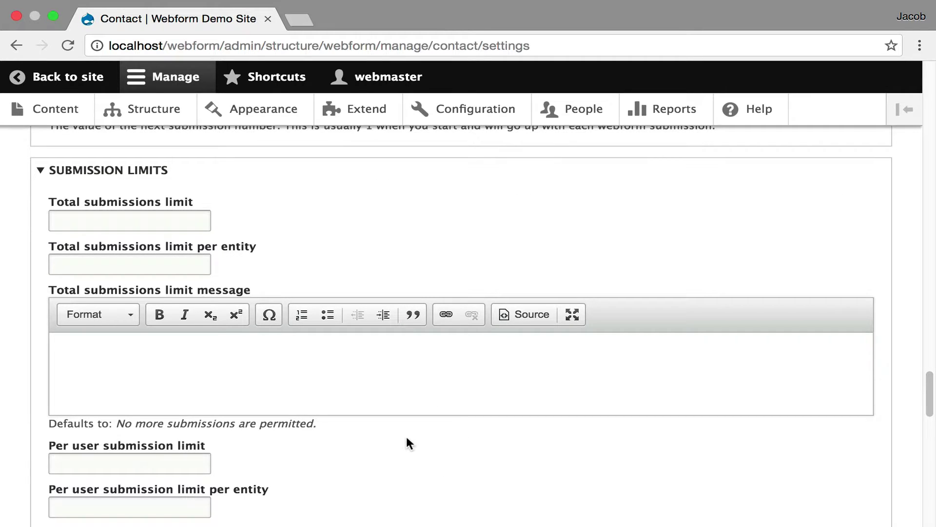
scroll(408, 439, down, 3)
scroll(446, 473, down, 2)
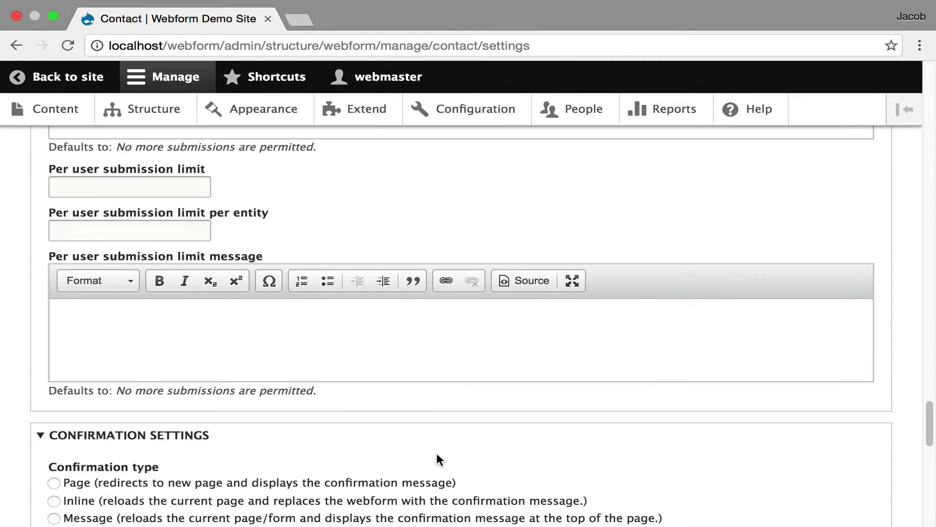
scroll(435, 452, down, 1)
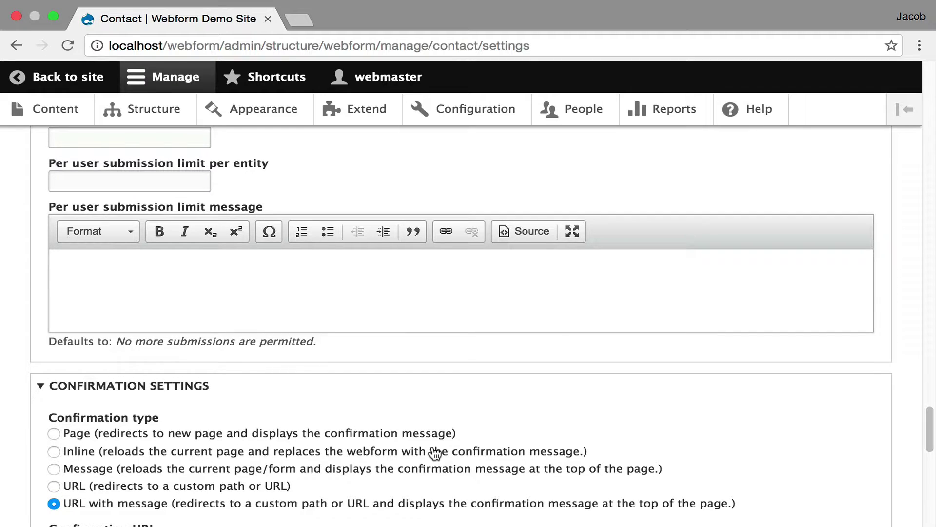
Step: Set the confirmation type to 'Page' and review the settings below the confirmation fields
click(77, 432)
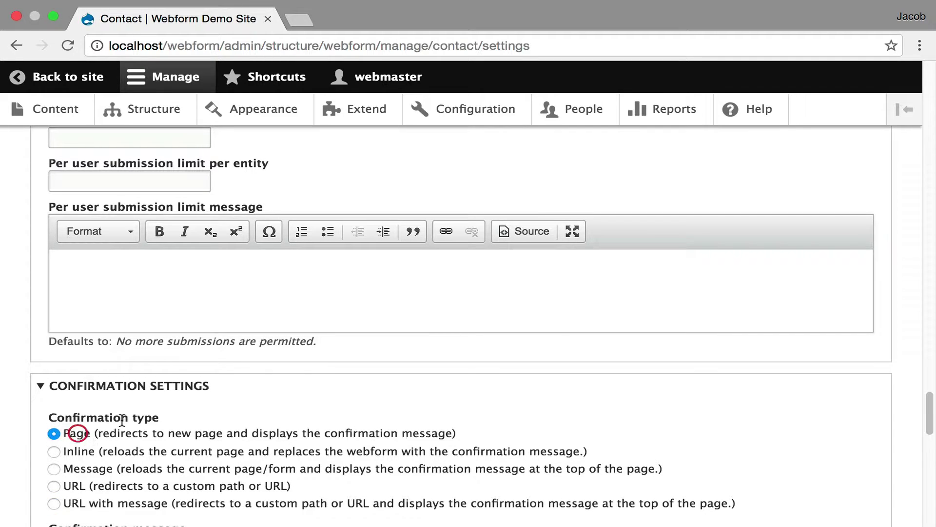
scroll(367, 417, down, 7)
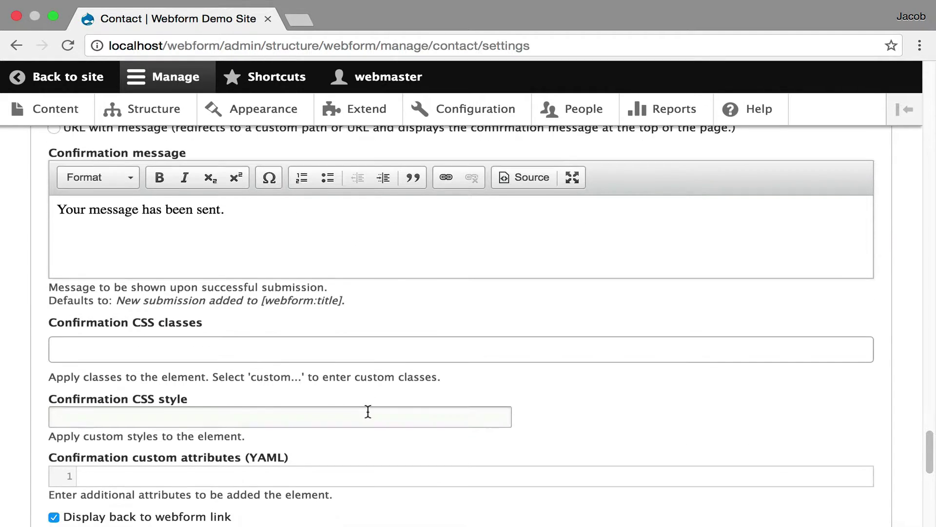
scroll(368, 412, down, 1)
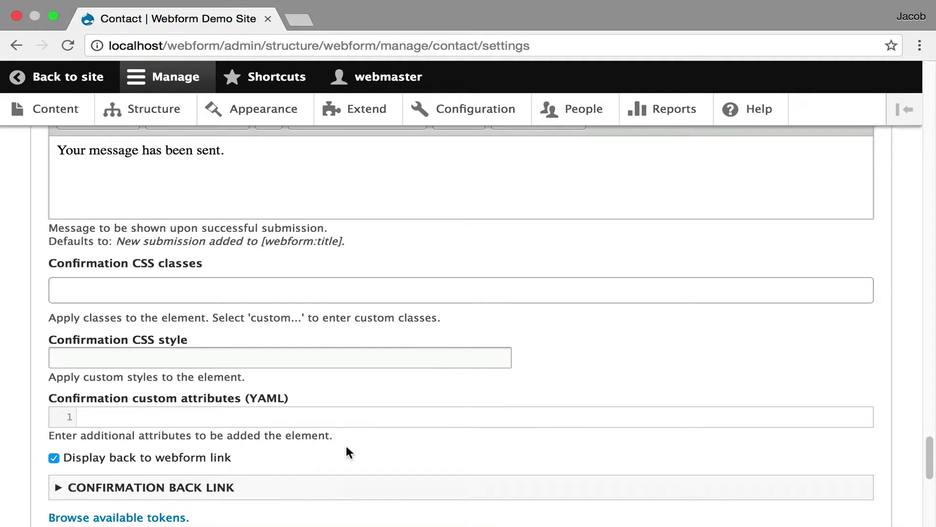
scroll(344, 442, down, 3)
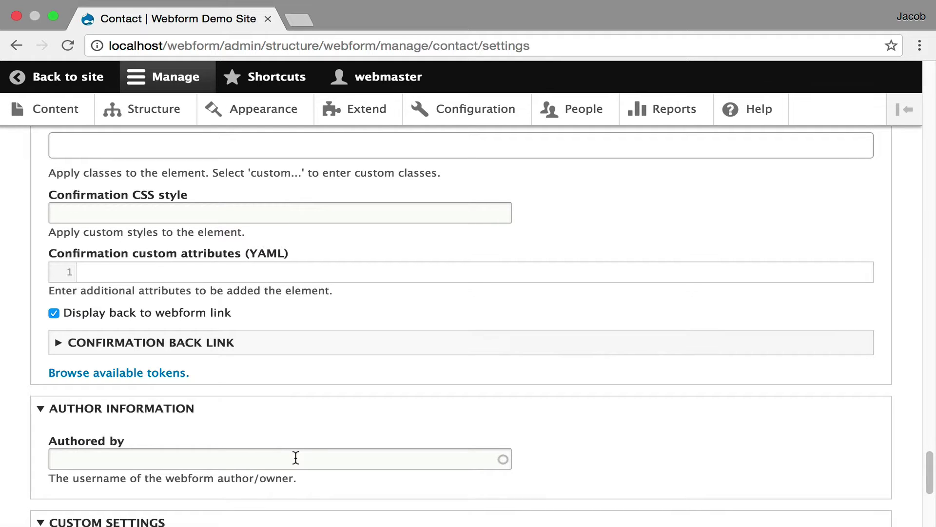
scroll(356, 414, down, 2)
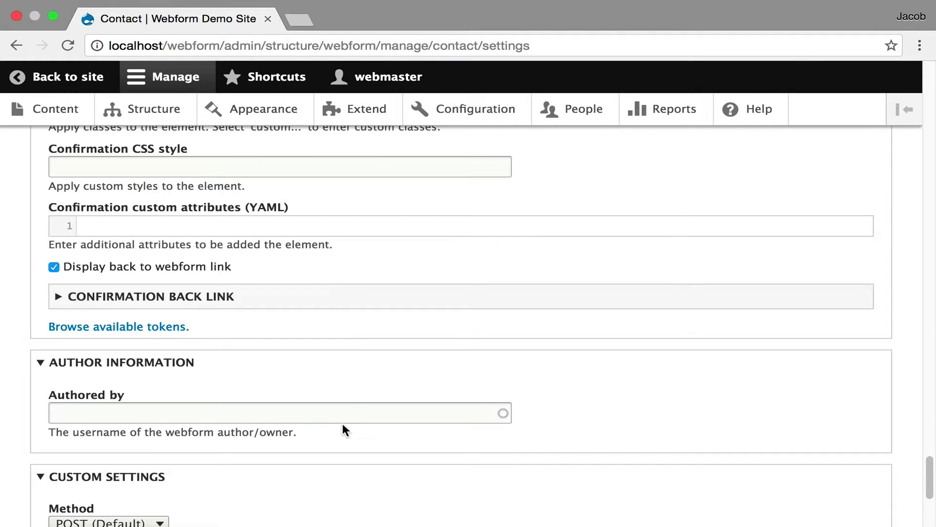
Step: Change the submission Method to POST (Custom), revealing the required Action field
scroll(342, 424, down, 8)
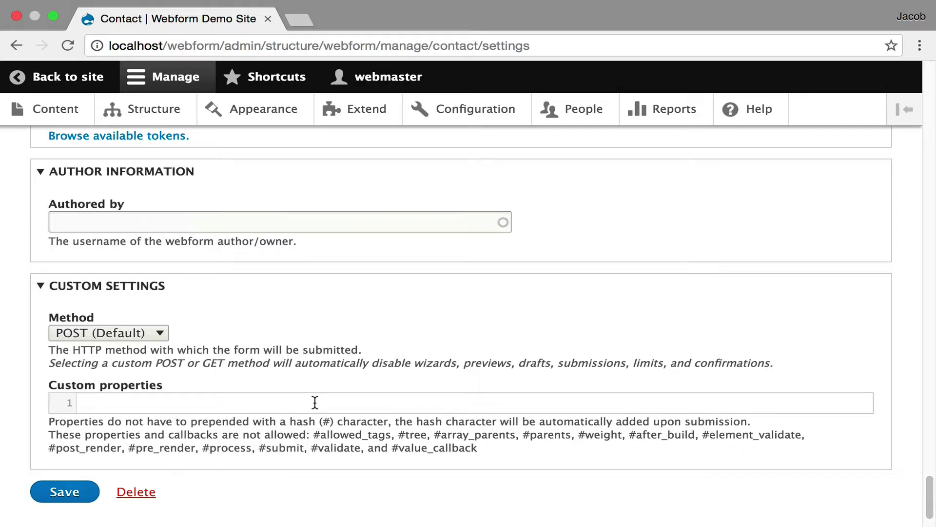
click(125, 335)
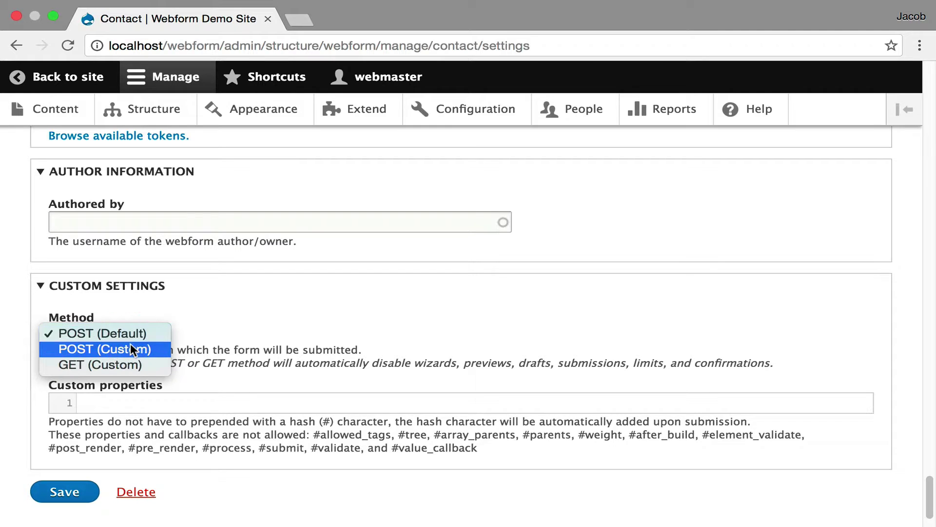
click(133, 348)
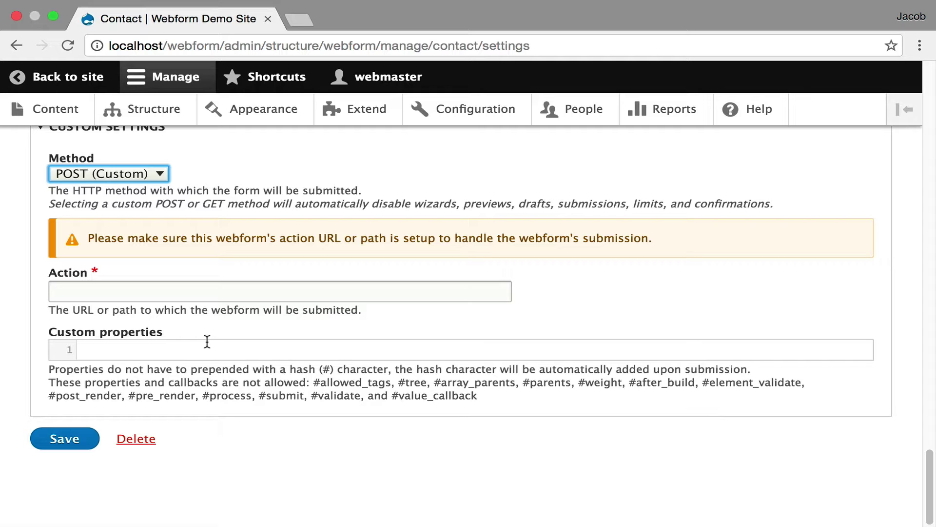
scroll(282, 383, up, 5)
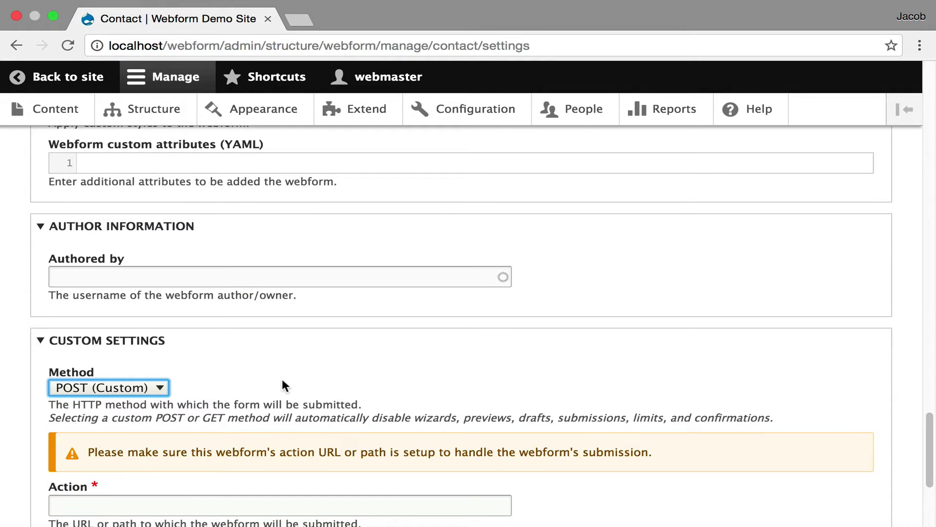
scroll(282, 385, up, 20)
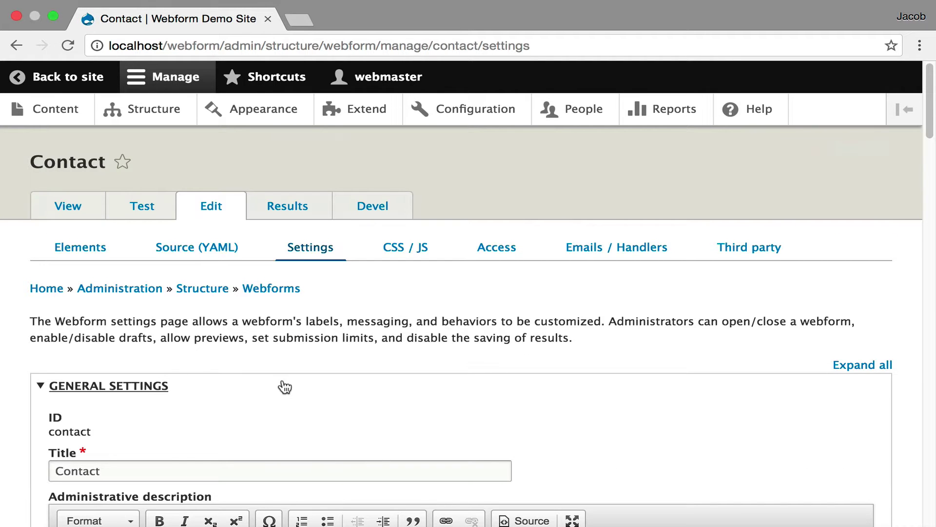
Step: On the CSS / JS tab, write an empty form { } rule in Custom CSS
click(401, 252)
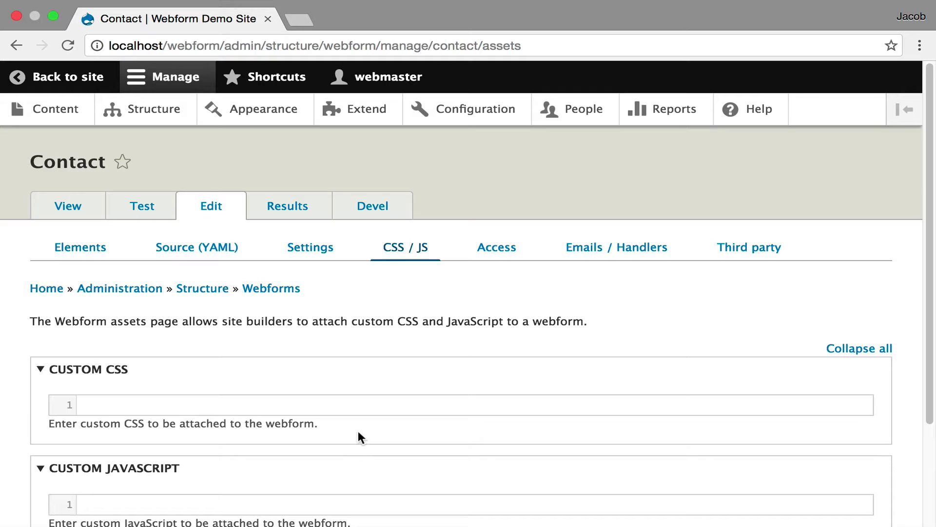
click(343, 403)
text(fomr)
key(BackSpace)
key(BackSpace)
key(BackSpace)
text(rm {)
key(Return)
text(})
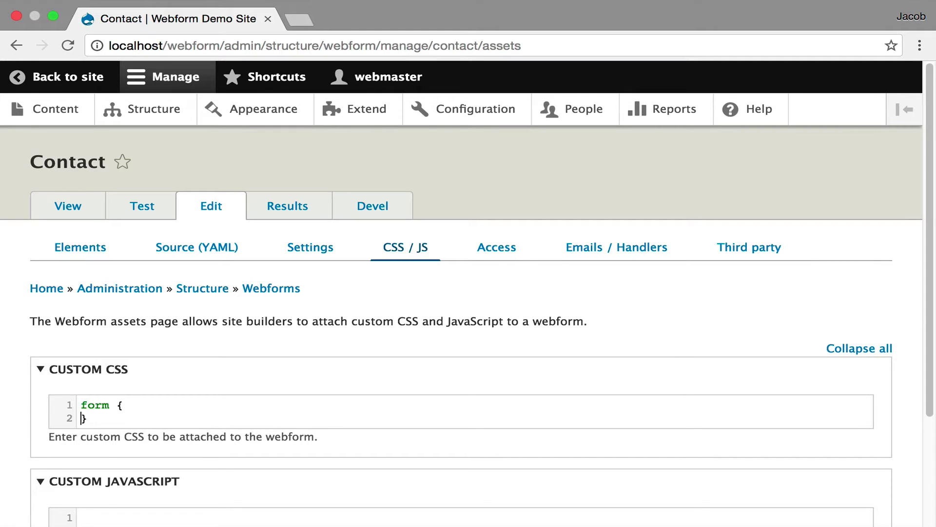
key(Left)
key(Return)
key(Up)
Step: Add font-size: 2em; inside the form rule and save the custom CSS
text(font)
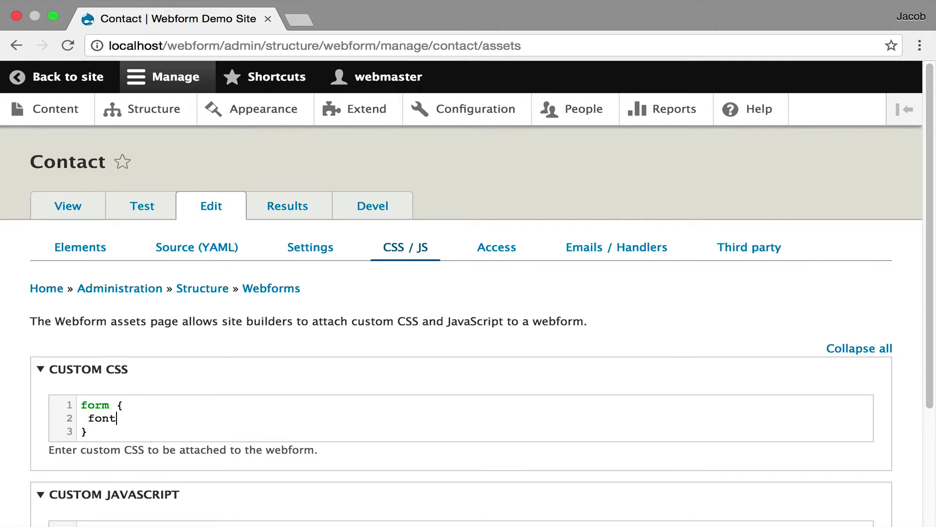
text(-size: 2em;)
scroll(343, 399, down, 3)
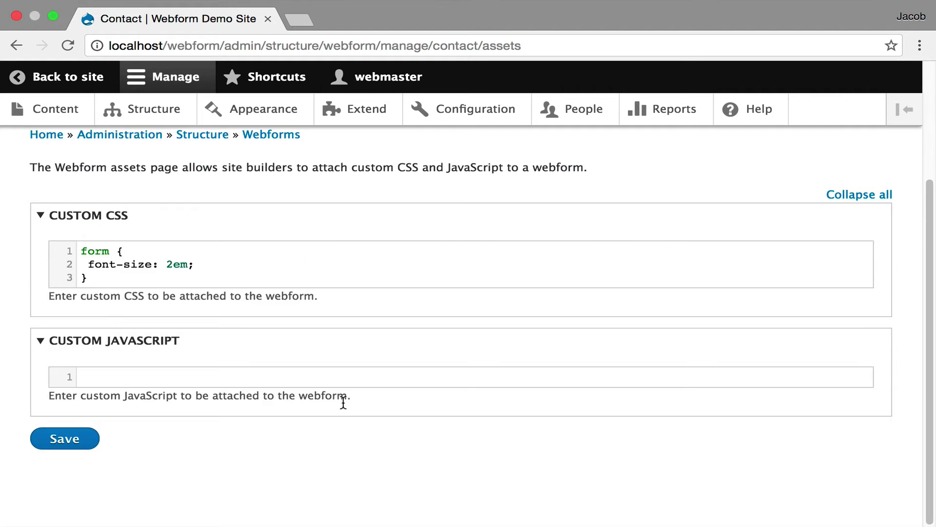
click(54, 441)
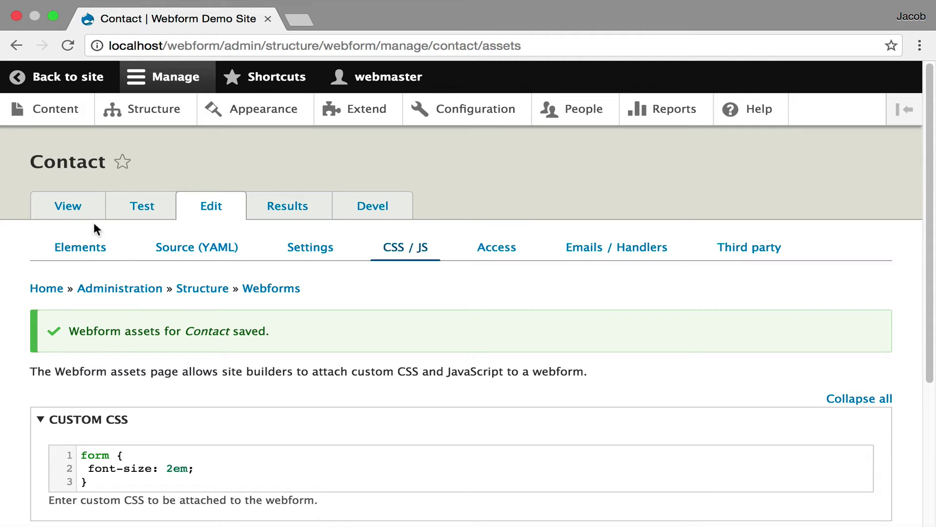
Step: View the live Contact form to see its fields rendered at 2em font size
click(89, 215)
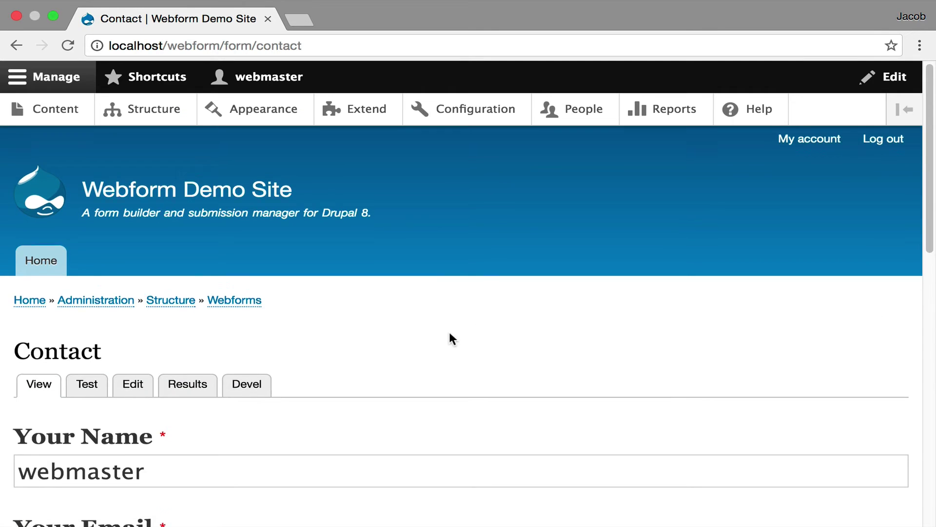
scroll(448, 331, down, 3)
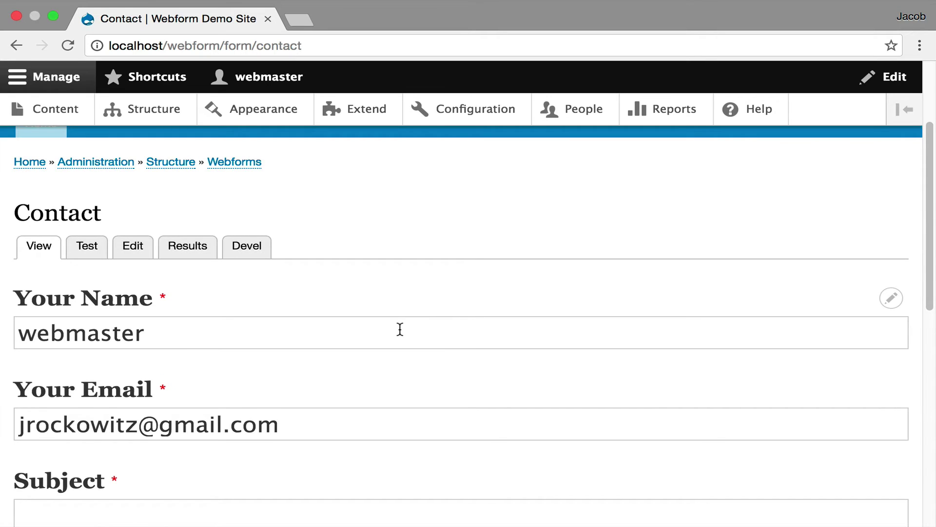